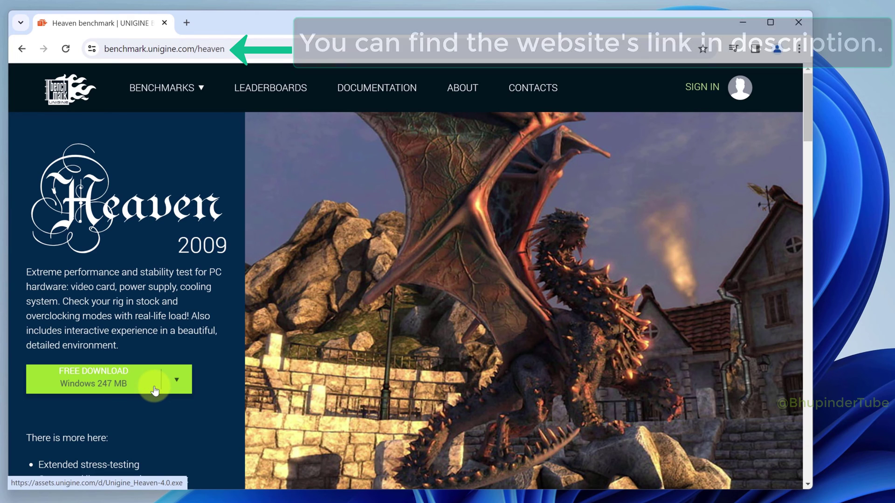
- Download the Windows Heaven installer (247 MB) and run Unigine_Heaven-4.0.exe from the downloads list
{"action": "left_click", "coordinate": [176, 382]}
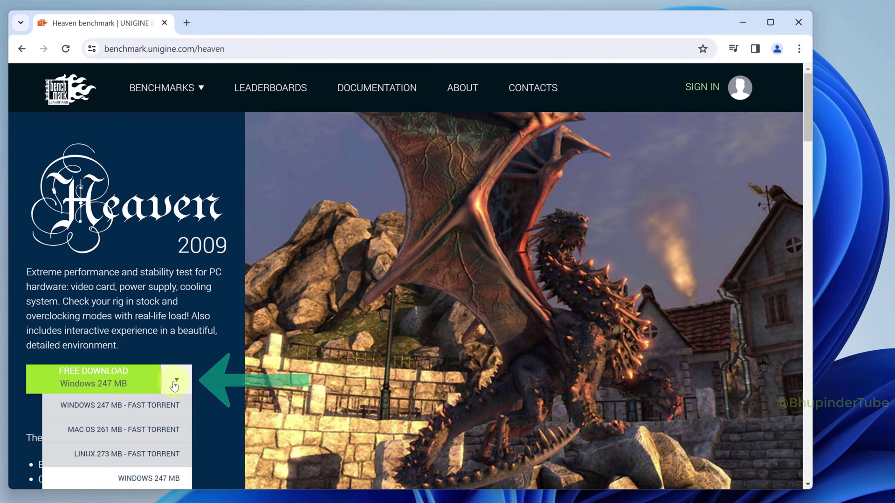
{"action": "left_click", "coordinate": [108, 385]}
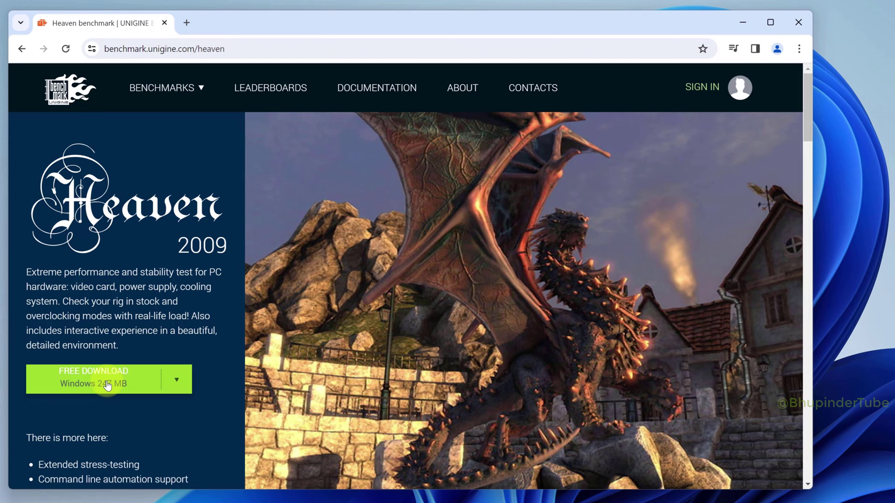
{"action": "left_click", "coordinate": [733, 48]}
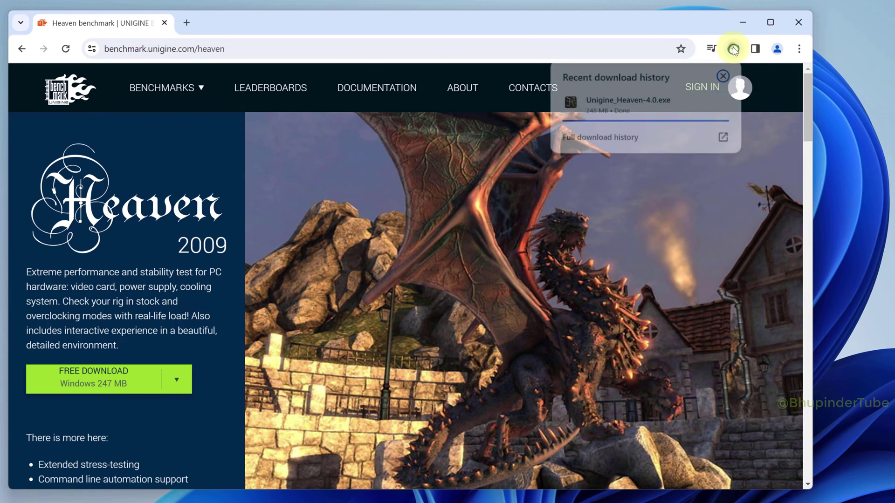
{"action": "left_click", "coordinate": [609, 104]}
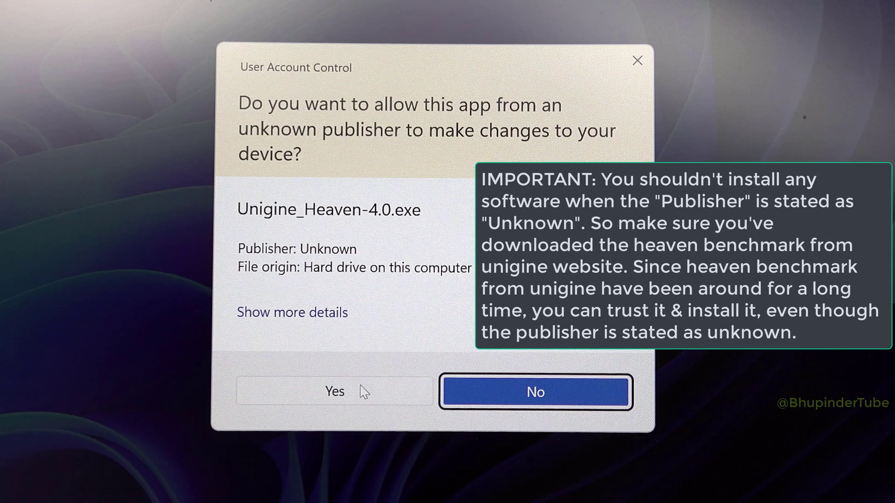
- Allow setup, accept the license, enter a user name, and install with default location and both shortcuts
{"action": "left_click", "coordinate": [379, 400]}
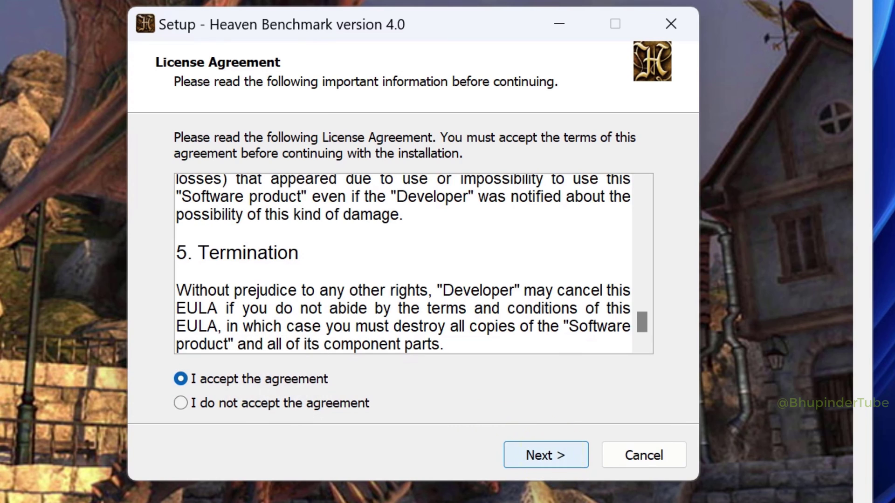
{"action": "left_click", "coordinate": [554, 456]}
{"action": "type", "text": "Test"}
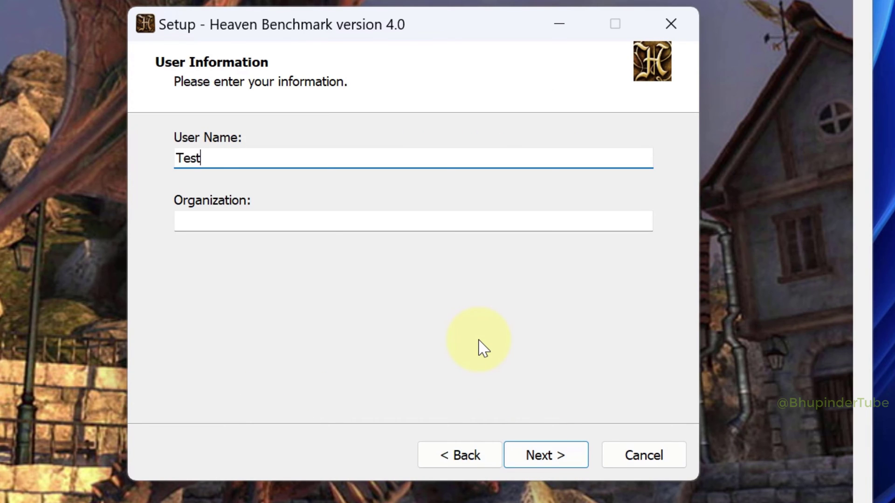
{"action": "left_click", "coordinate": [550, 455]}
{"action": "left_click", "coordinate": [563, 459]}
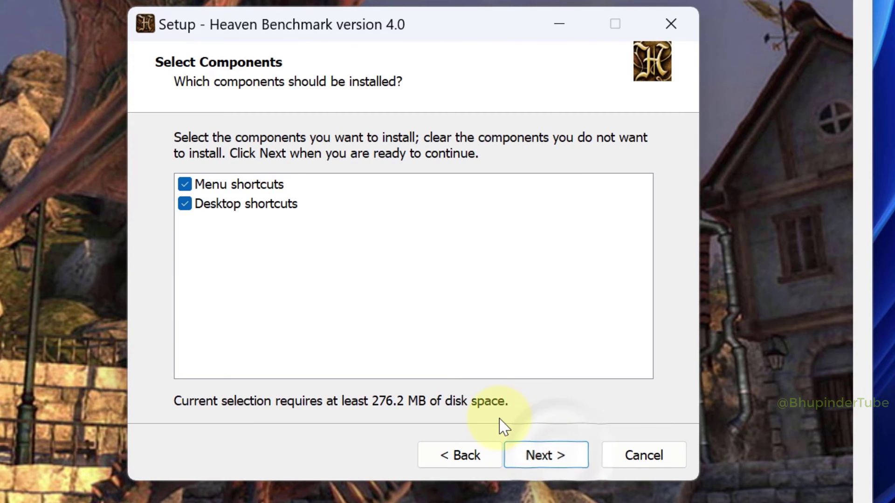
{"action": "left_click", "coordinate": [547, 456]}
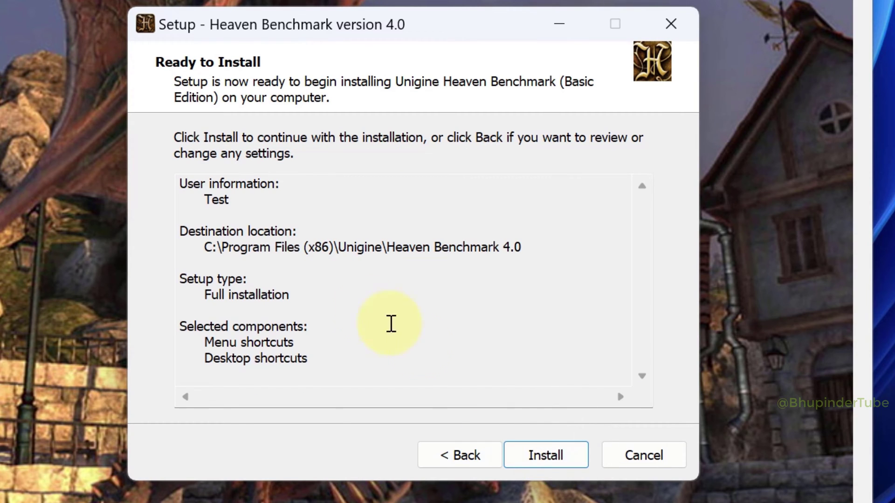
{"action": "left_click", "coordinate": [532, 455]}
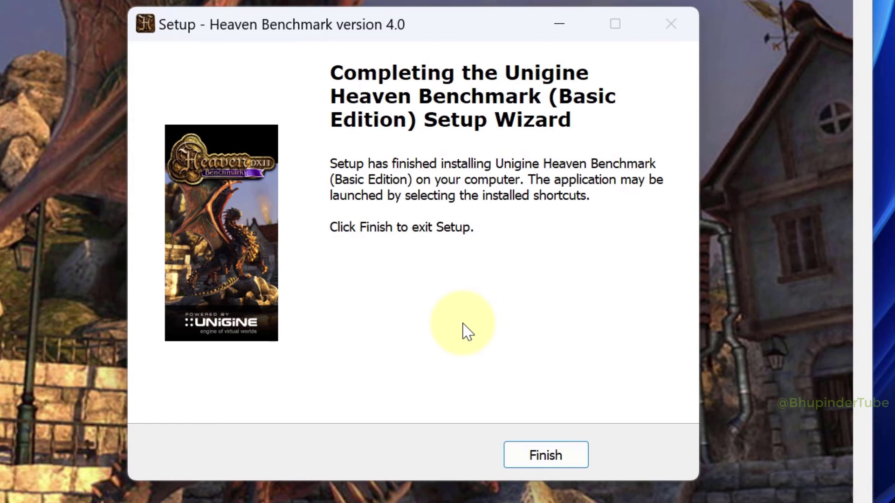
{"action": "left_click", "coordinate": [522, 443]}
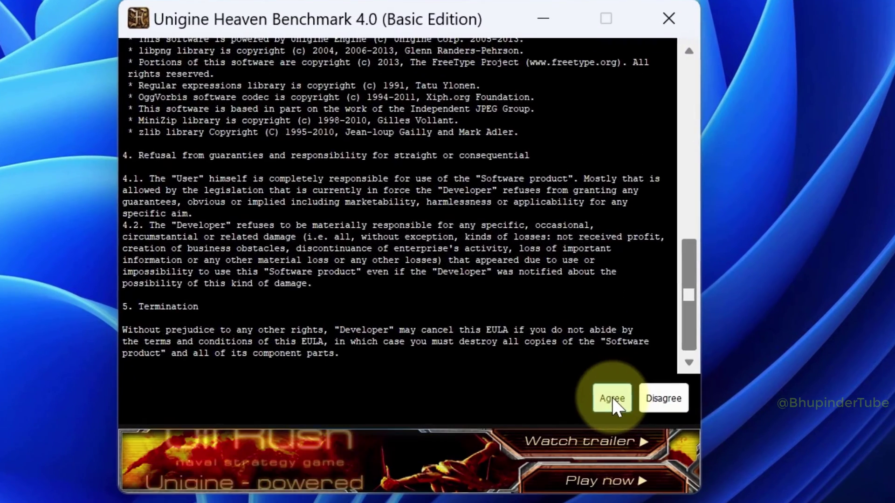
- Accept the benchmark licence and apply the Extreme preset, then switch to Custom
{"action": "left_click", "coordinate": [612, 399]}
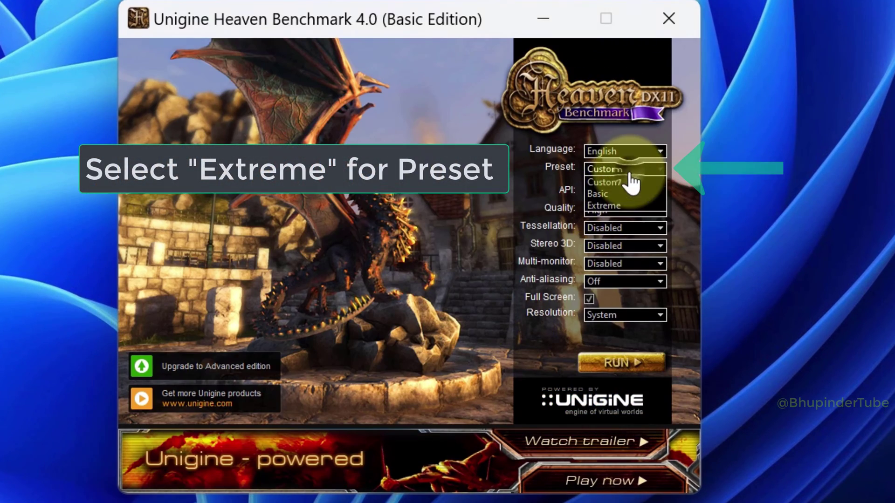
{"action": "left_click", "coordinate": [608, 205]}
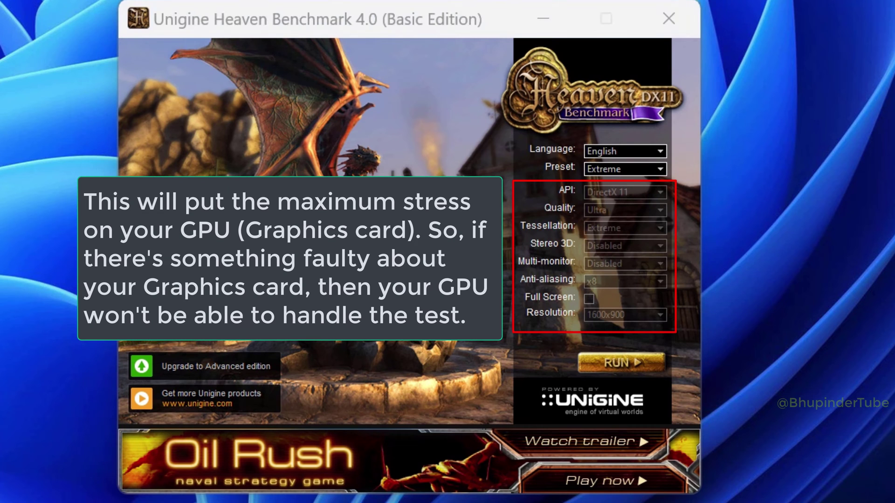
{"action": "left_click", "coordinate": [655, 170]}
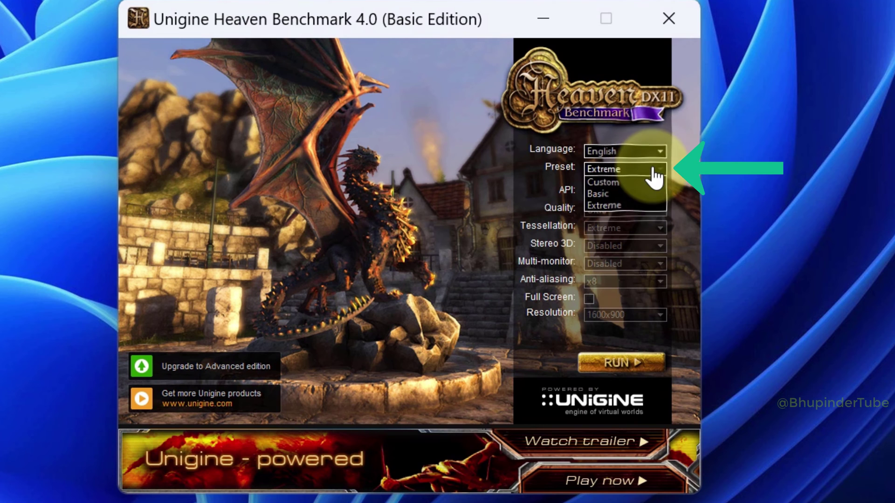
{"action": "left_click", "coordinate": [640, 181]}
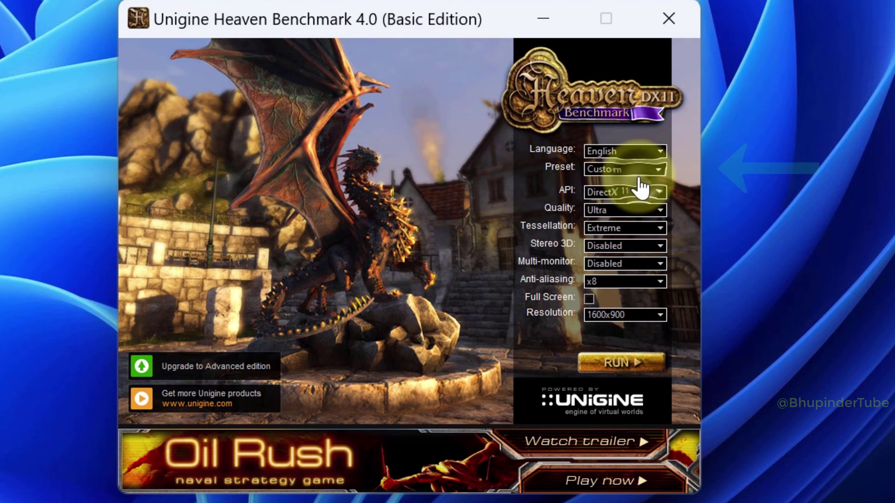
- Set the resolution to 2560x1440 and run the demo scene
{"action": "left_click", "coordinate": [653, 315]}
{"action": "scroll", "coordinate": [653, 324], "scroll_direction": "down", "scroll_amount": 1}
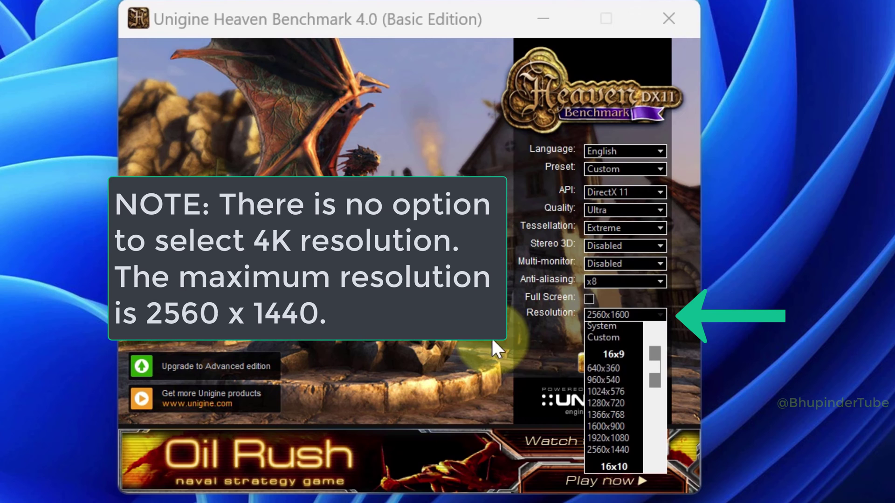
{"action": "left_click", "coordinate": [608, 450]}
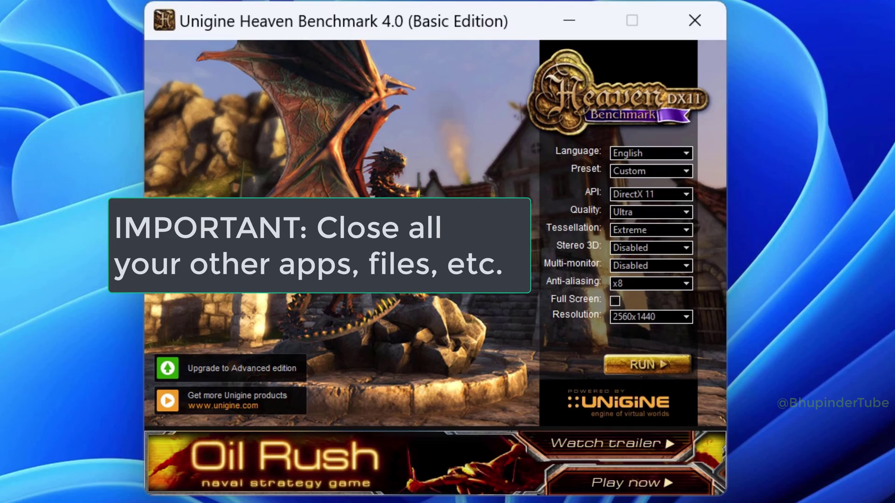
{"action": "left_click", "coordinate": [654, 367]}
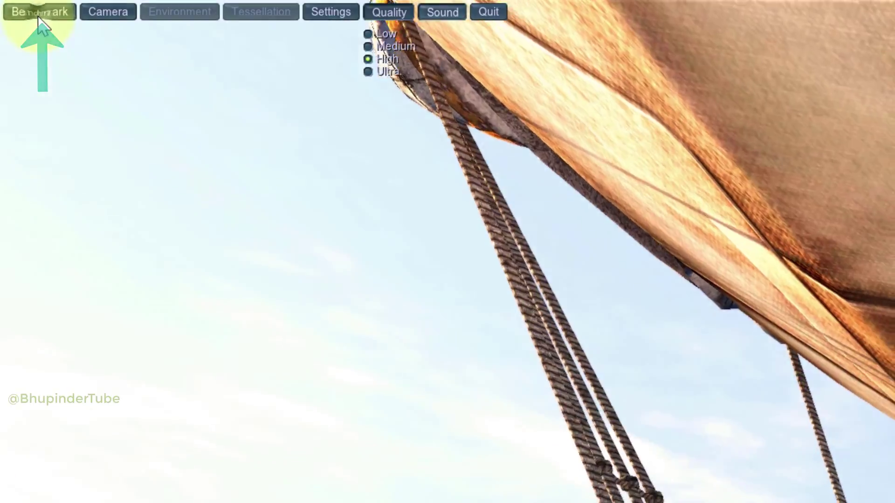
- Start the timed benchmark run from the Benchmark toolbar button
{"action": "left_click", "coordinate": [40, 20]}
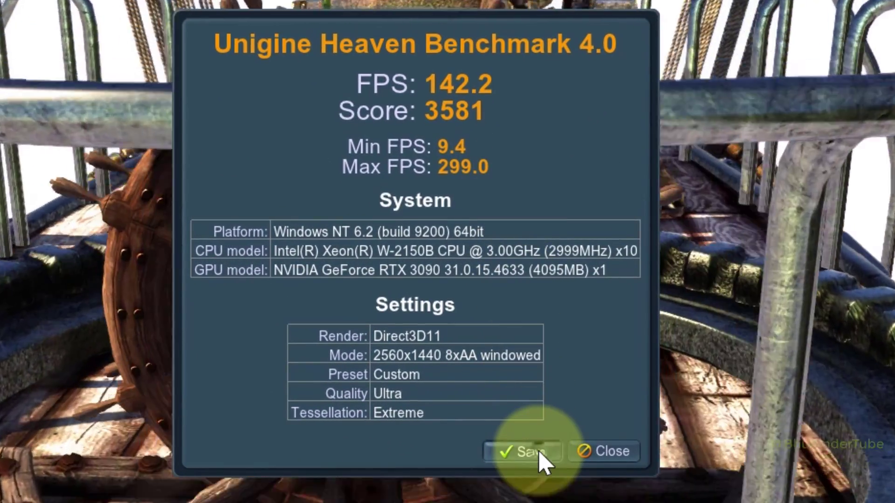
- Save the benchmark results report into the Downloads folder
{"action": "left_click", "coordinate": [539, 455]}
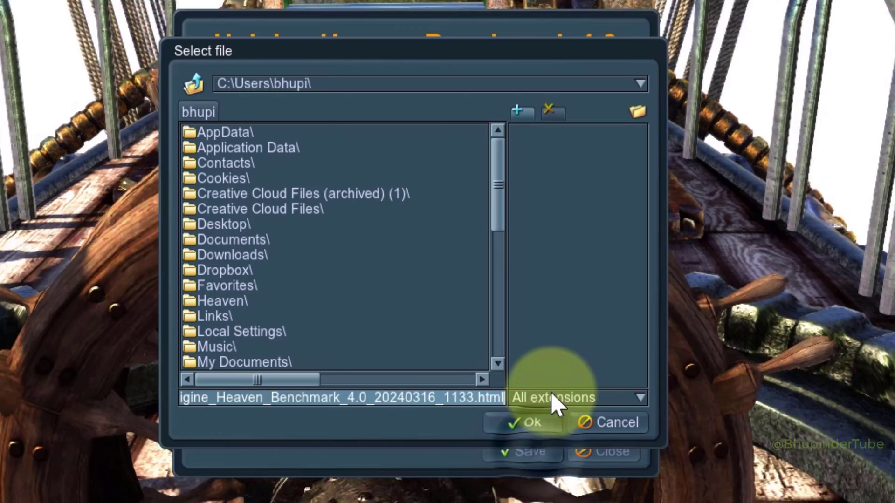
{"action": "double_click", "coordinate": [236, 256]}
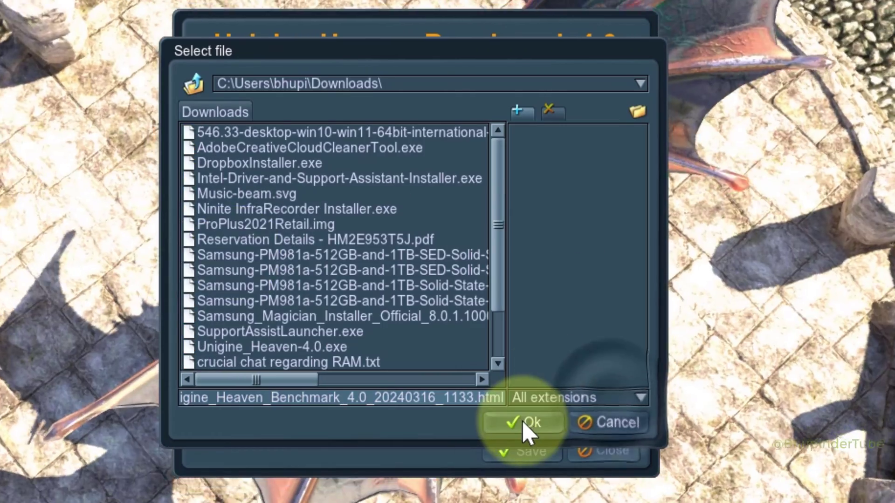
{"action": "left_click", "coordinate": [524, 423]}
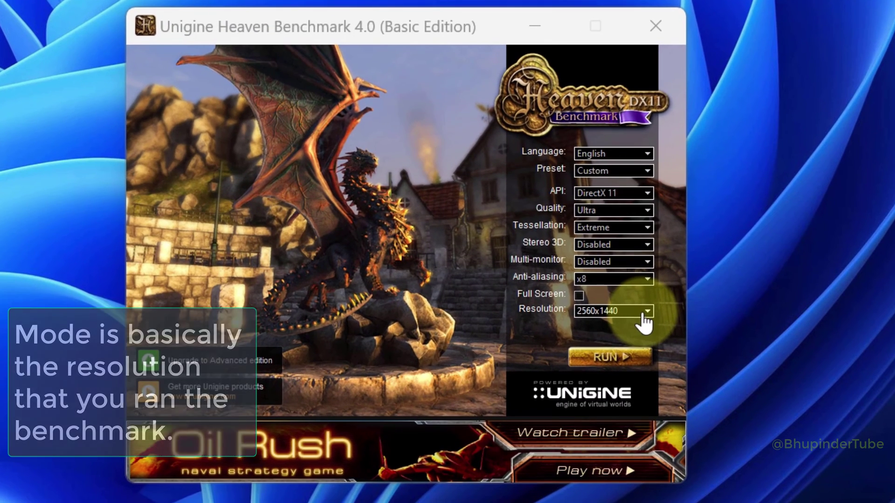
- Change the benchmark resolution to 1920x1080
{"action": "left_click", "coordinate": [643, 315]}
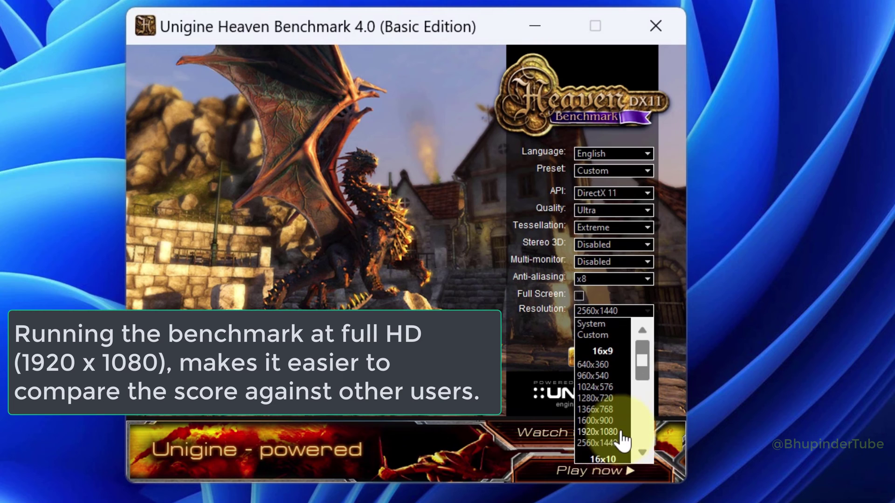
{"action": "left_click", "coordinate": [606, 432]}
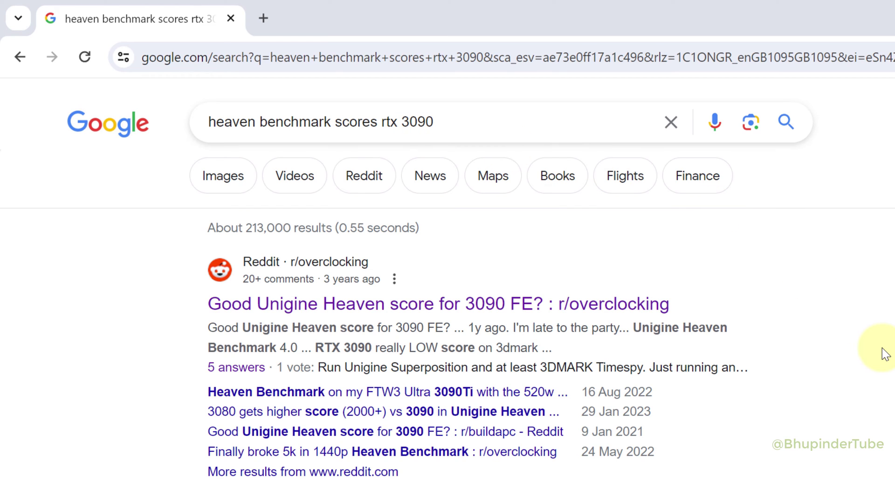
- Scroll the 'heaven benchmark scores rtx 3090' results down to the TechPowerUp thread
{"action": "scroll", "coordinate": [882, 355], "scroll_direction": "down", "scroll_amount": 2}
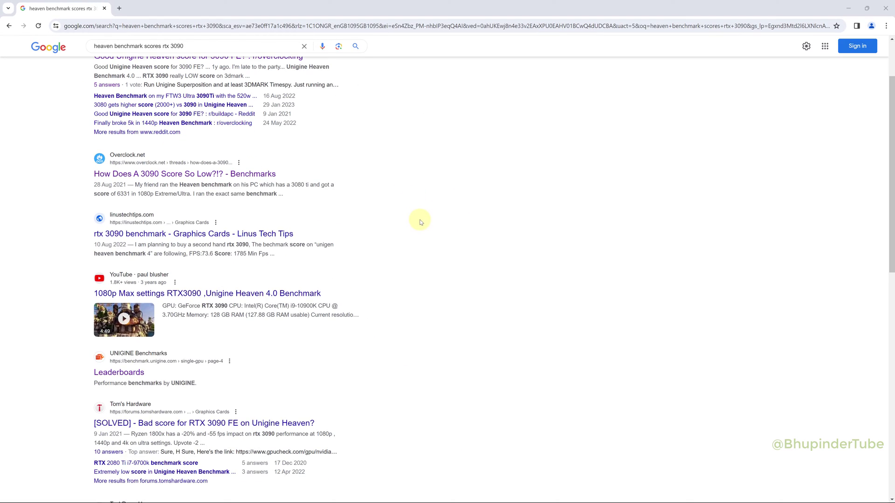
{"action": "scroll", "coordinate": [420, 223], "scroll_direction": "down", "scroll_amount": 5}
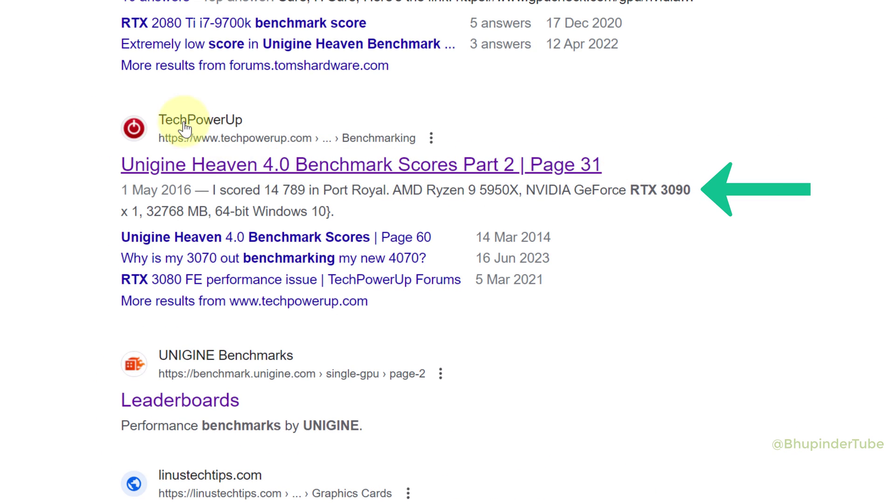
- Open the TechPowerUp 'Unigine Heaven 4.0 Benchmark Scores Part 2' page 31 and browse posted results
{"action": "left_click", "coordinate": [381, 170]}
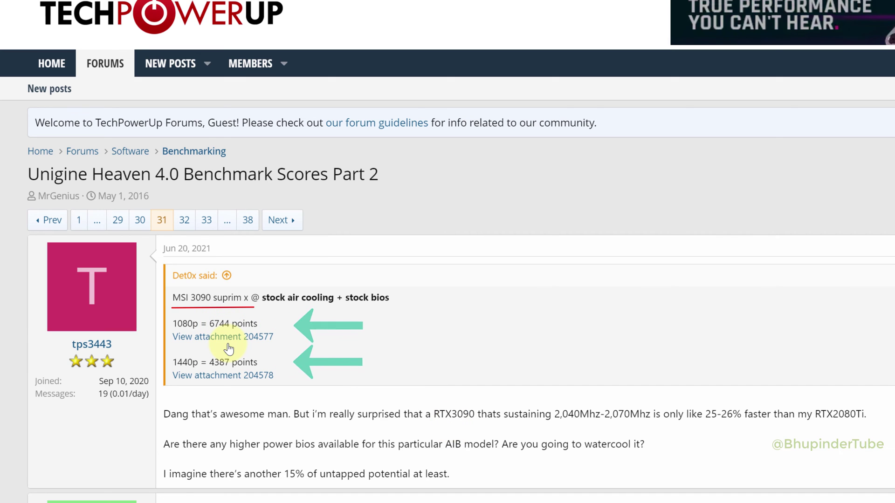
{"action": "scroll", "coordinate": [678, 487], "scroll_direction": "down", "scroll_amount": 10}
{"action": "scroll", "coordinate": [809, 393], "scroll_direction": "down", "scroll_amount": 20}
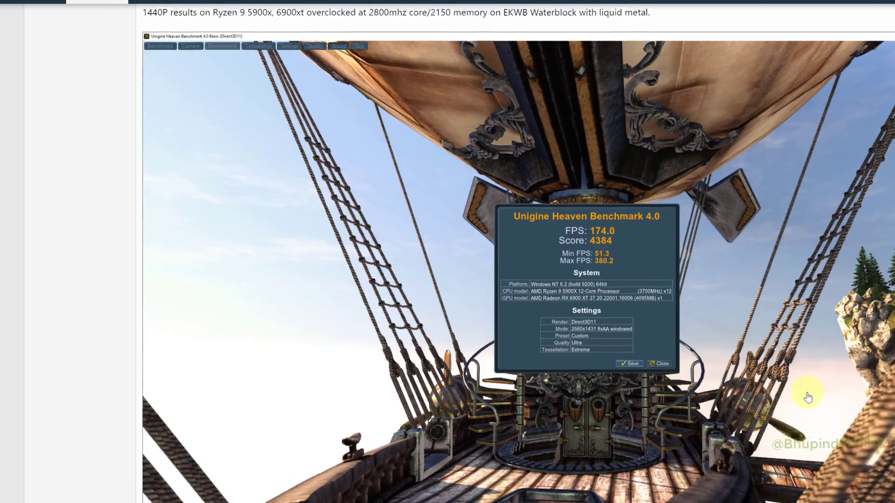